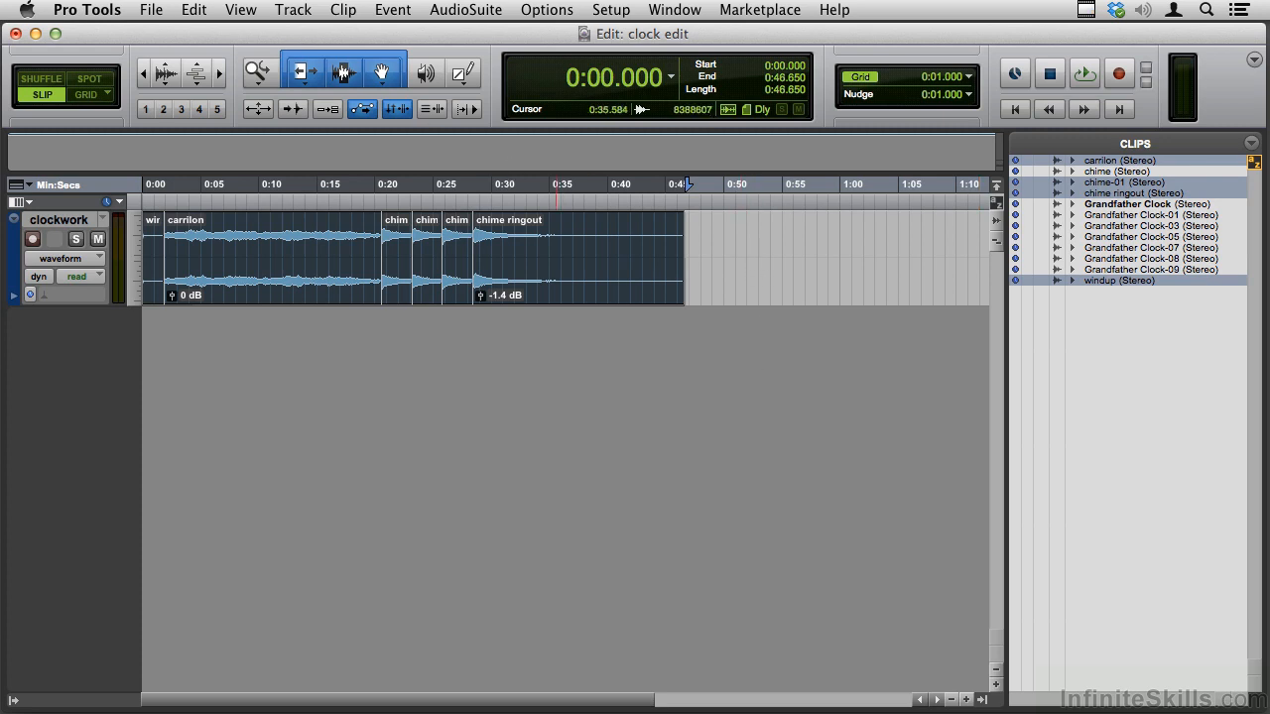
- Consolidate the selected clips on the clockwork track into one clip
click(149, 10)
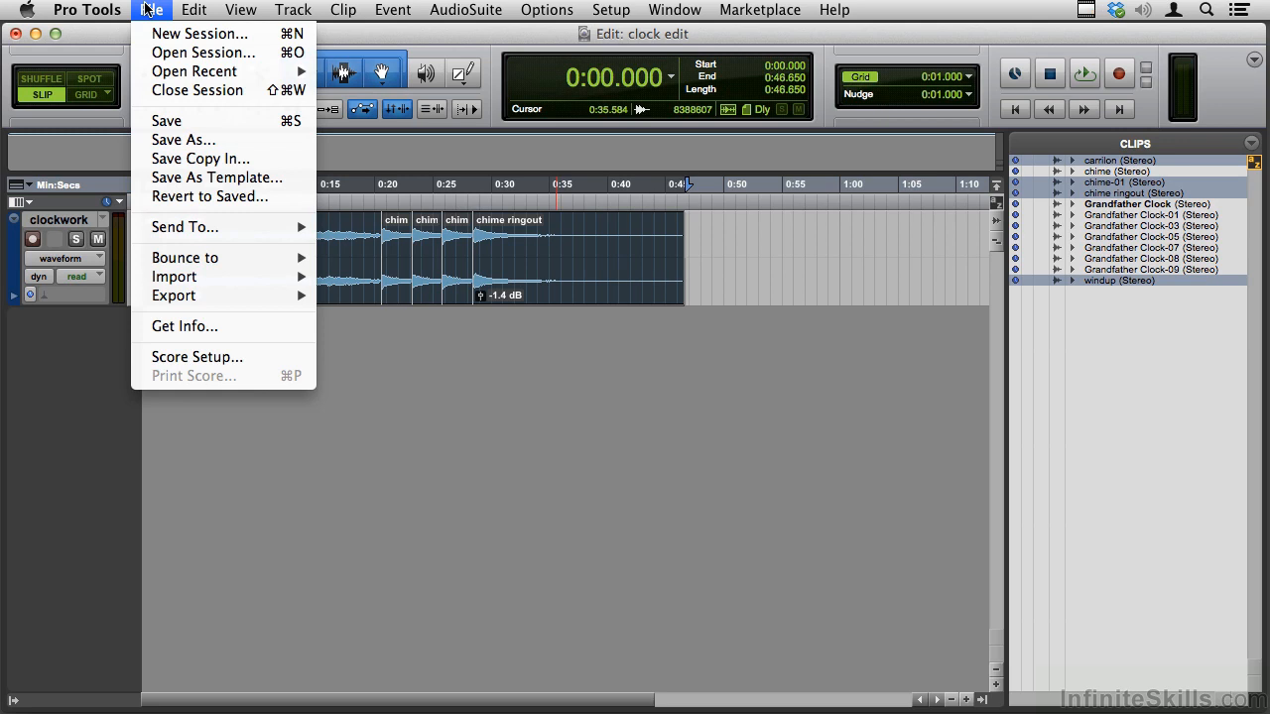
mouse_move(186, 8)
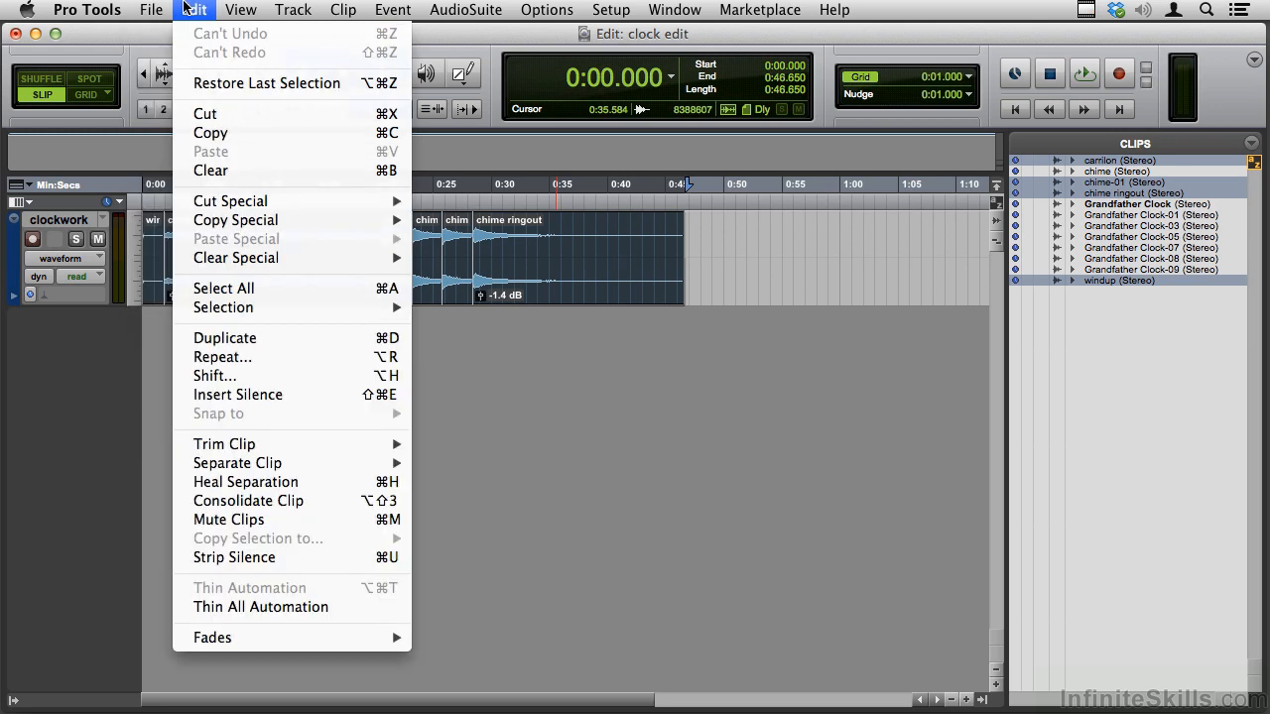
mouse_move(239, 10)
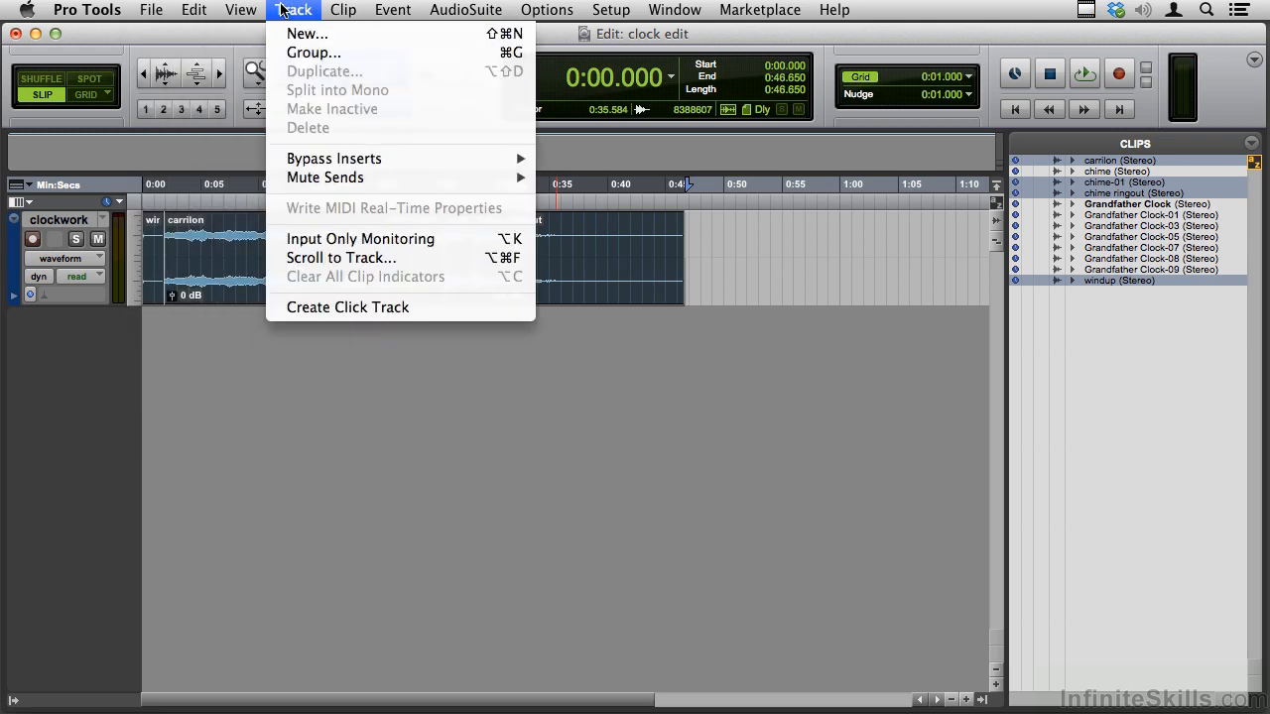
mouse_move(339, 9)
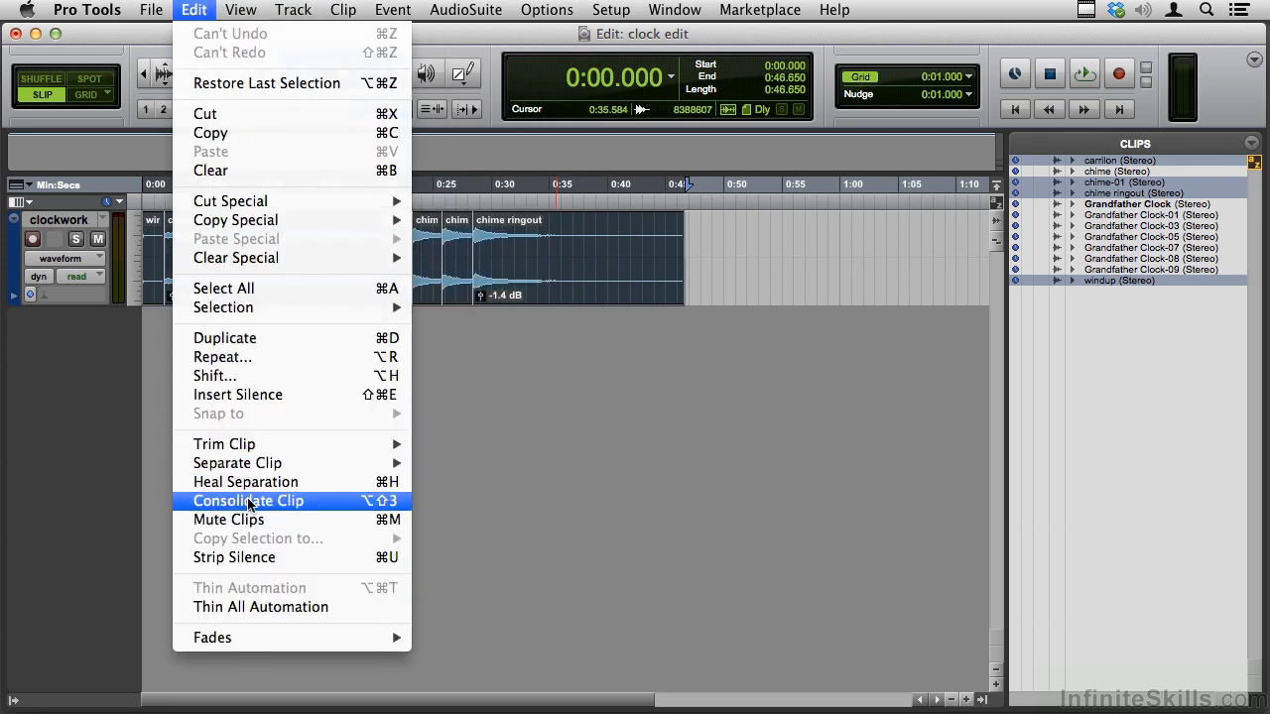
click(320, 503)
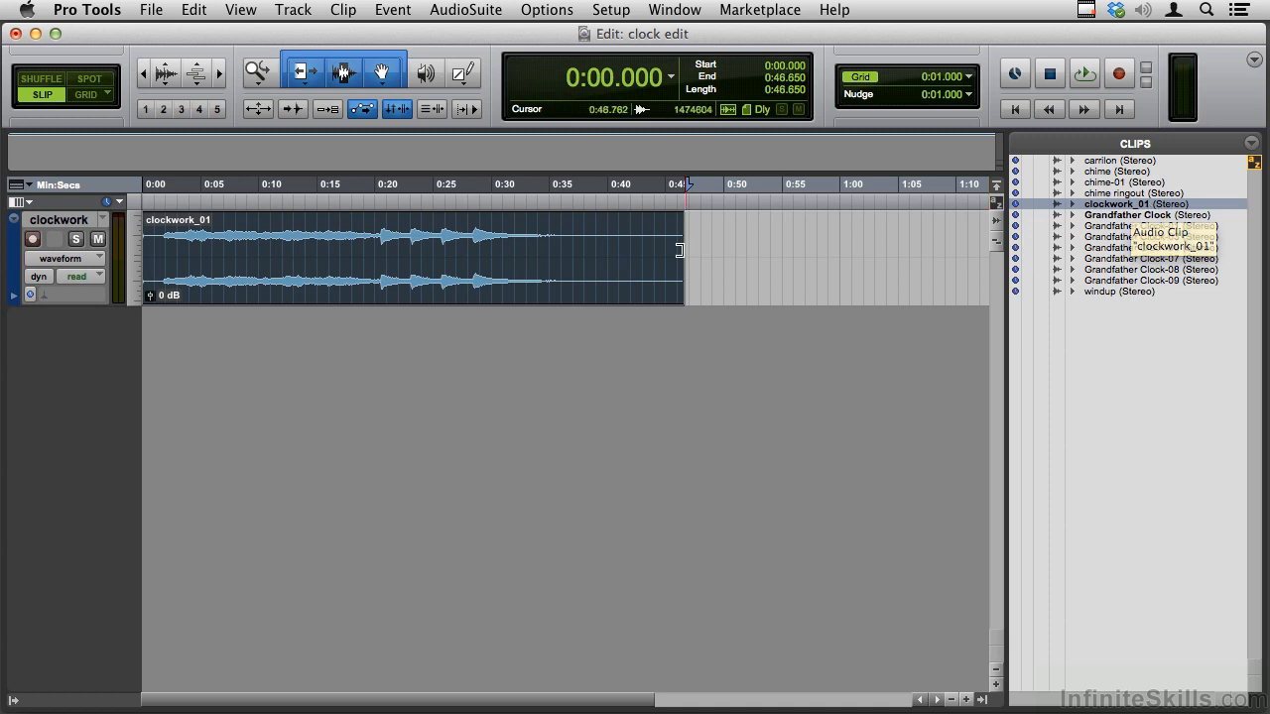
- Rename the consolidated clip and its disk file as 4 oclock
double_click(588, 292)
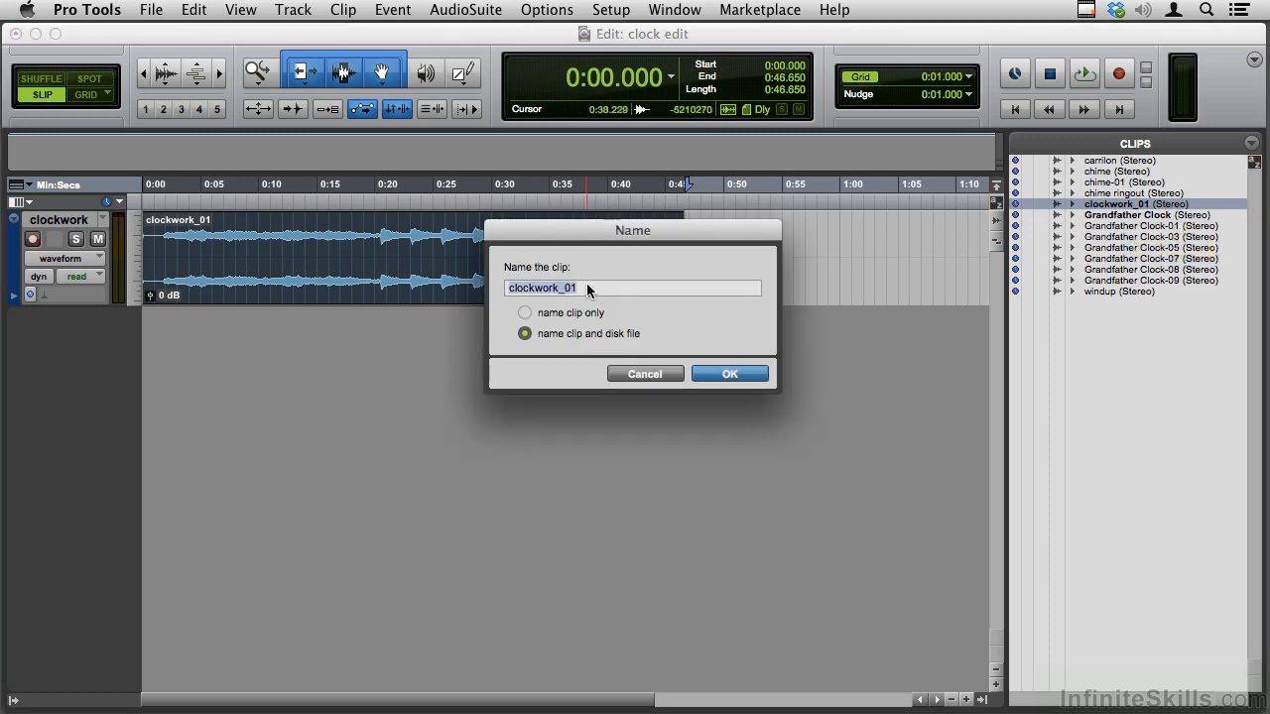
text(4 oclock)
click(744, 385)
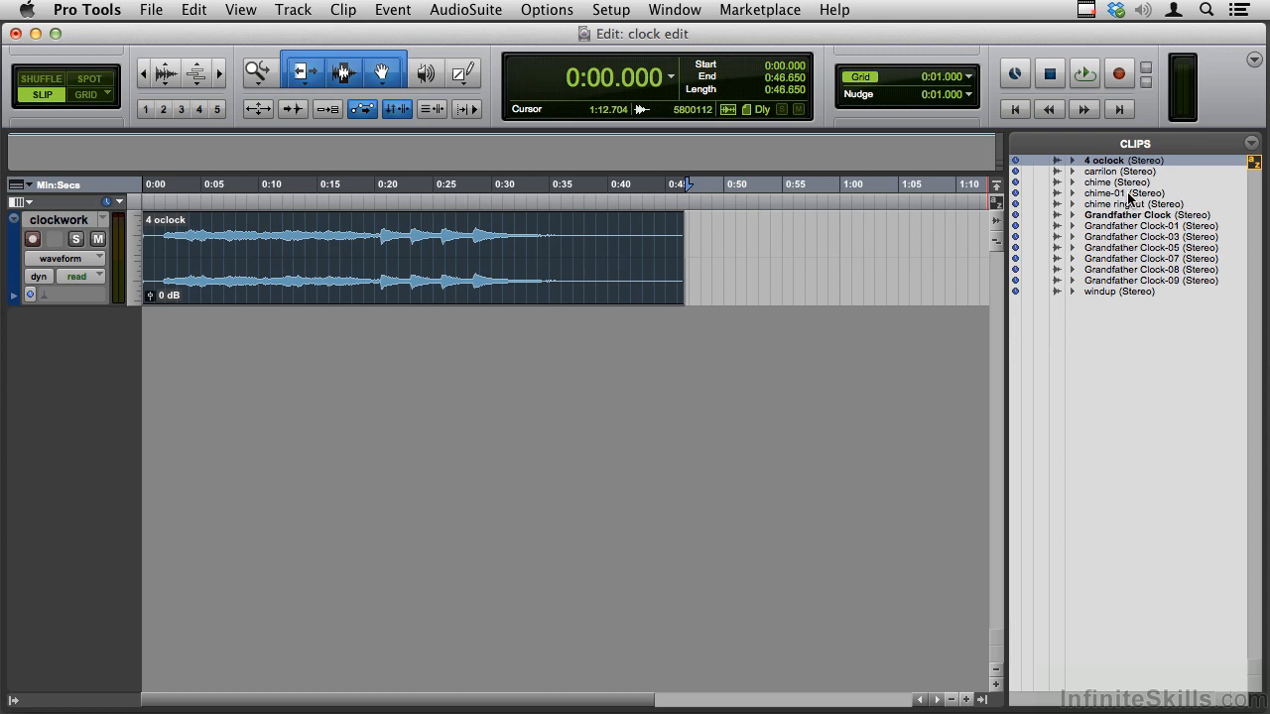
- Compare the available clip export commands with the 4 oclock clip selected and deselected, and reselect the clip
click(1250, 144)
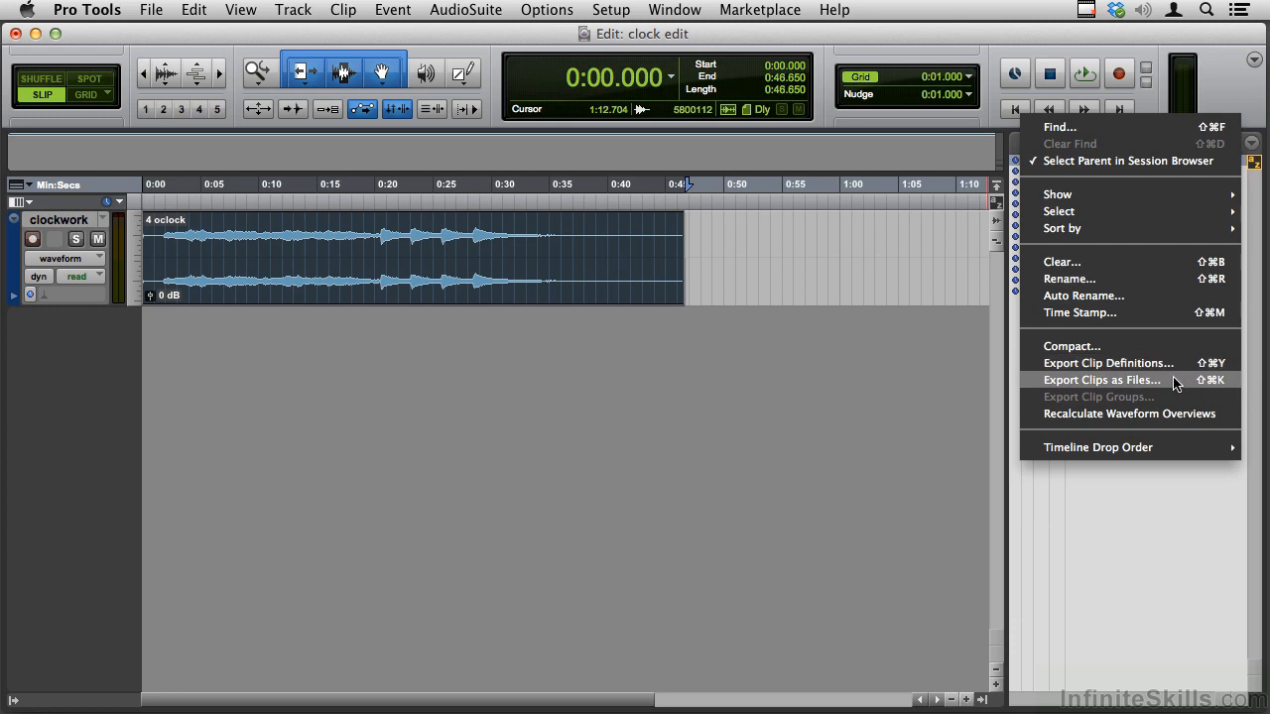
click(806, 300)
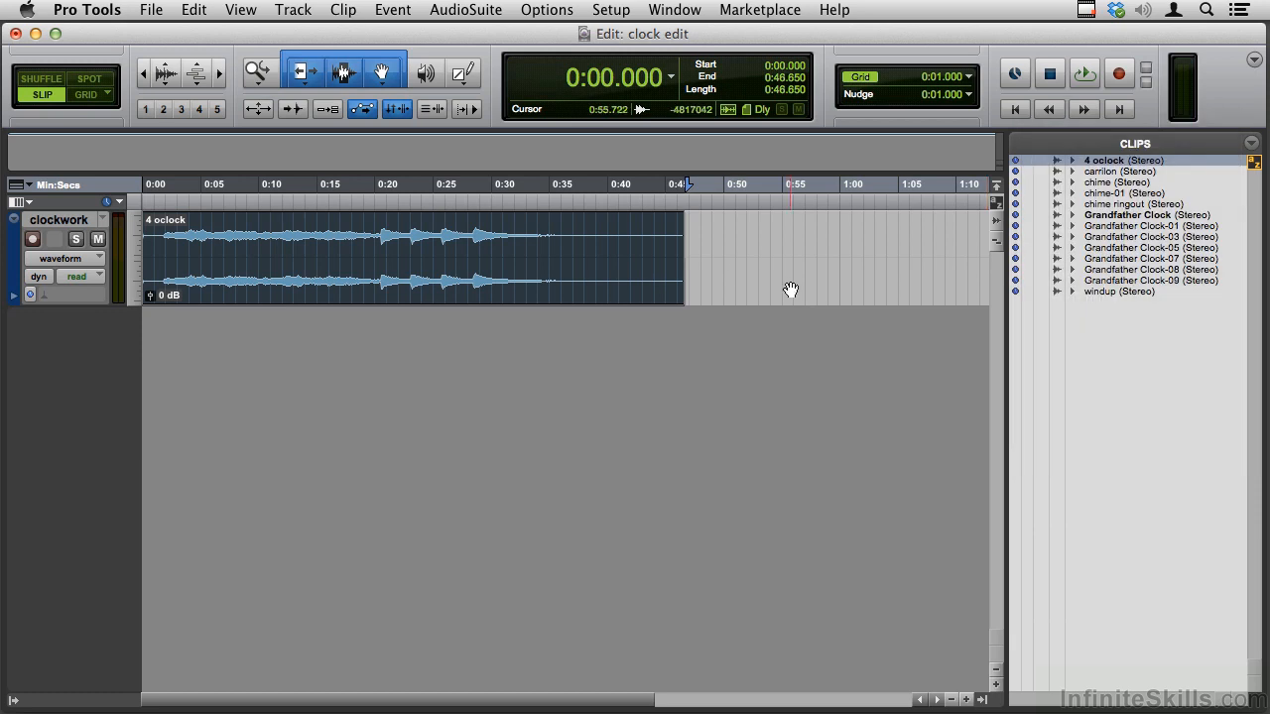
click(727, 270)
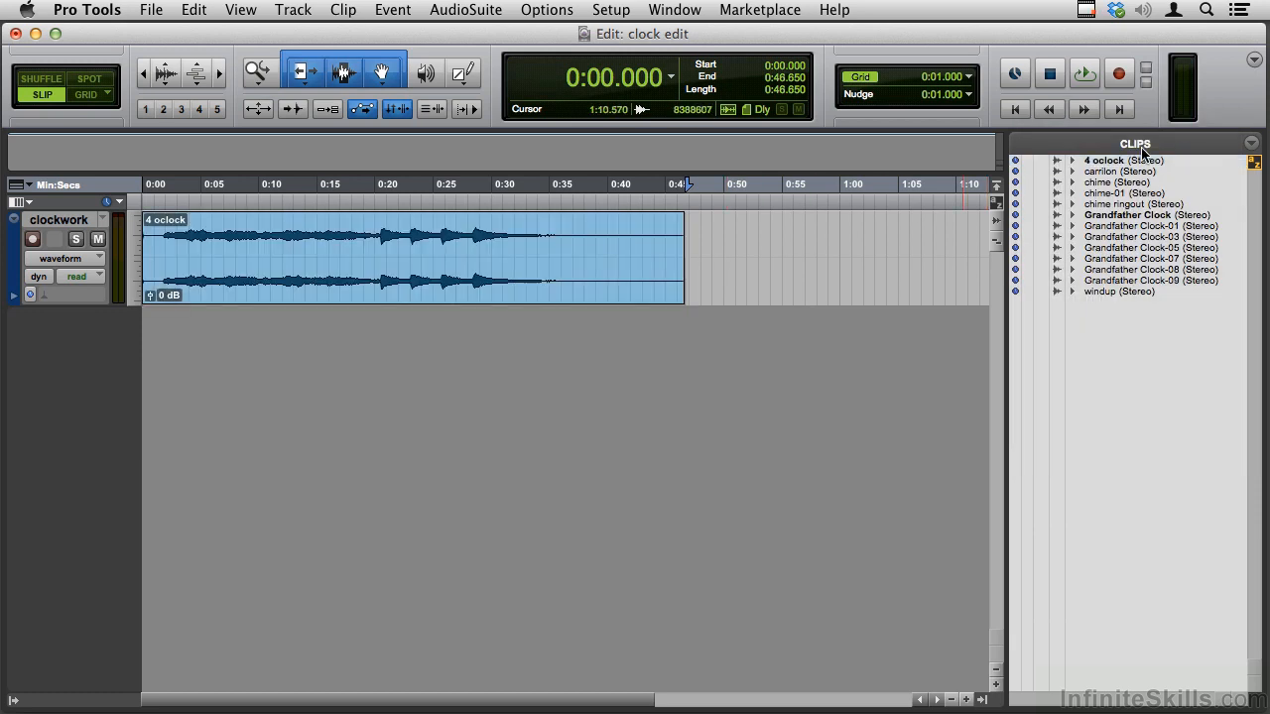
click(1251, 143)
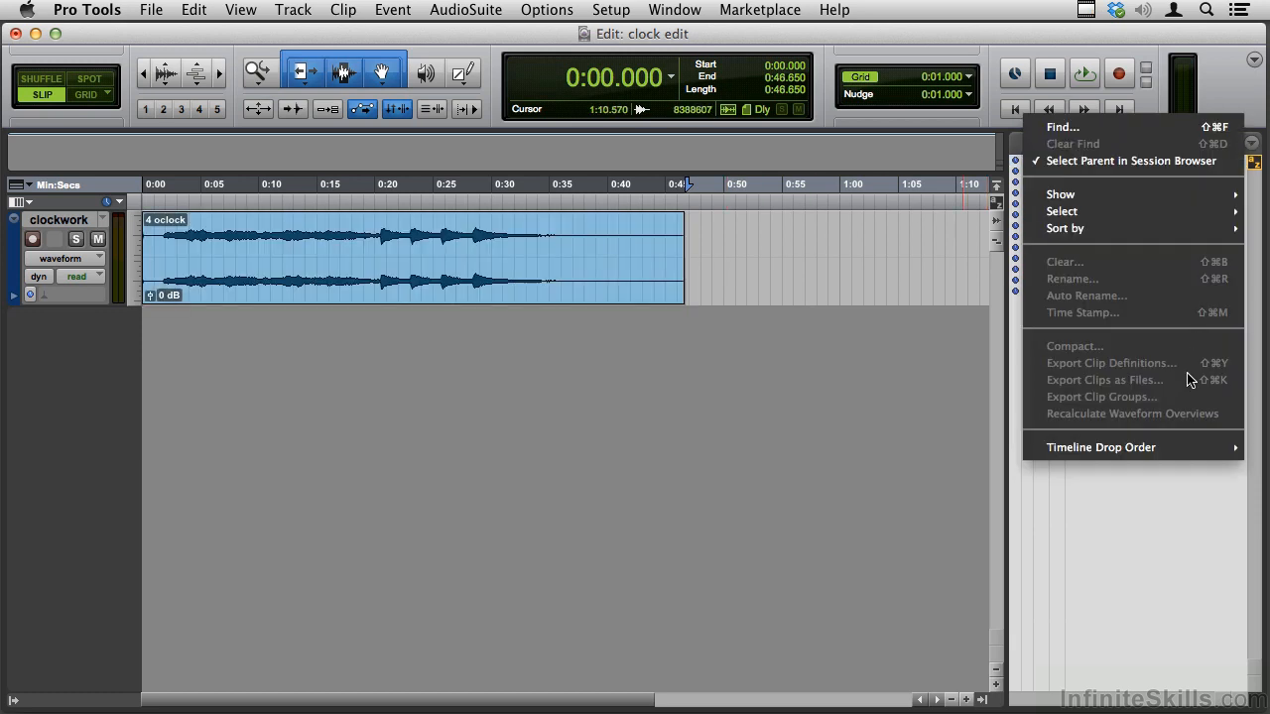
click(778, 254)
click(624, 294)
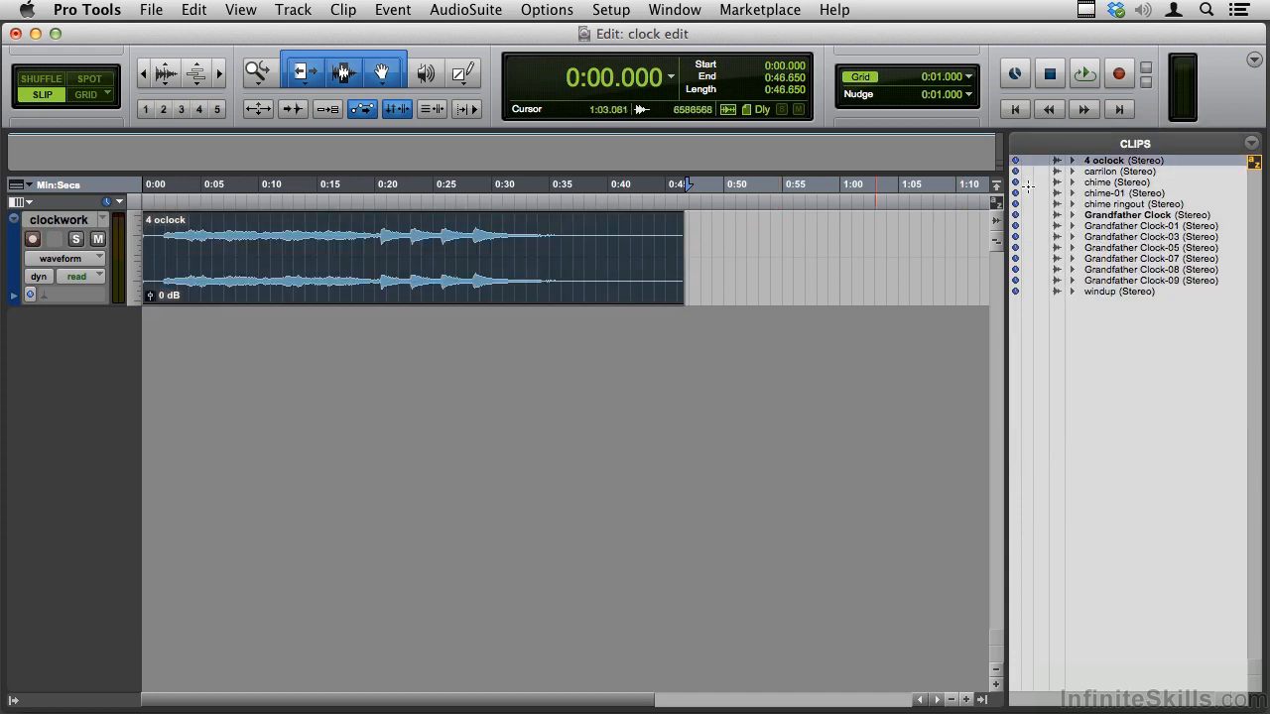
- Set up an export of the 4 oclock clip as a WAV file in Interleaved format
click(1251, 143)
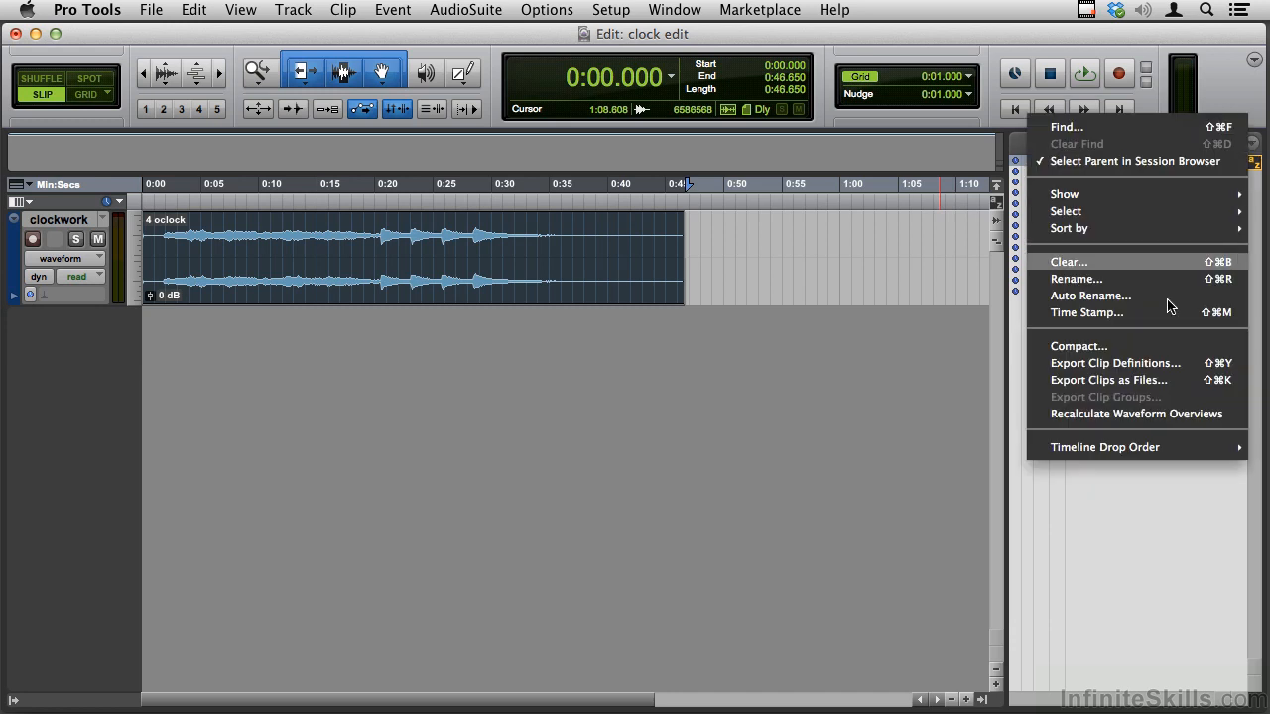
click(1144, 380)
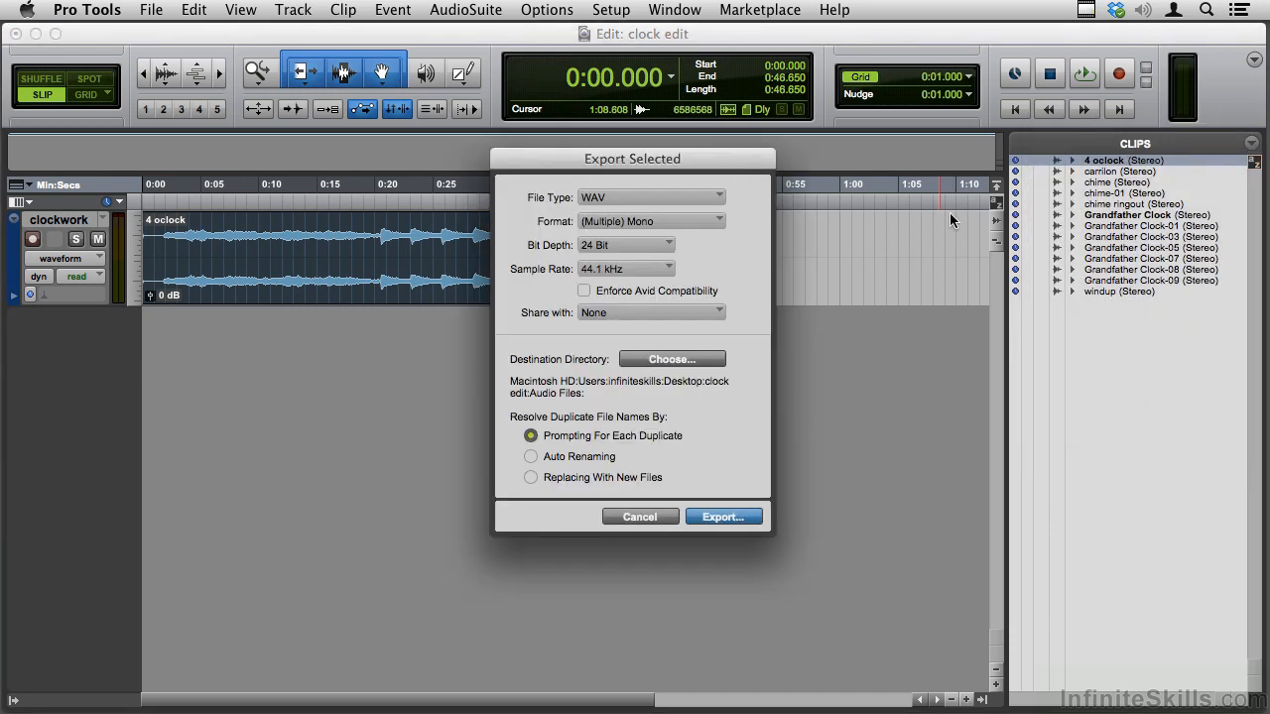
click(722, 197)
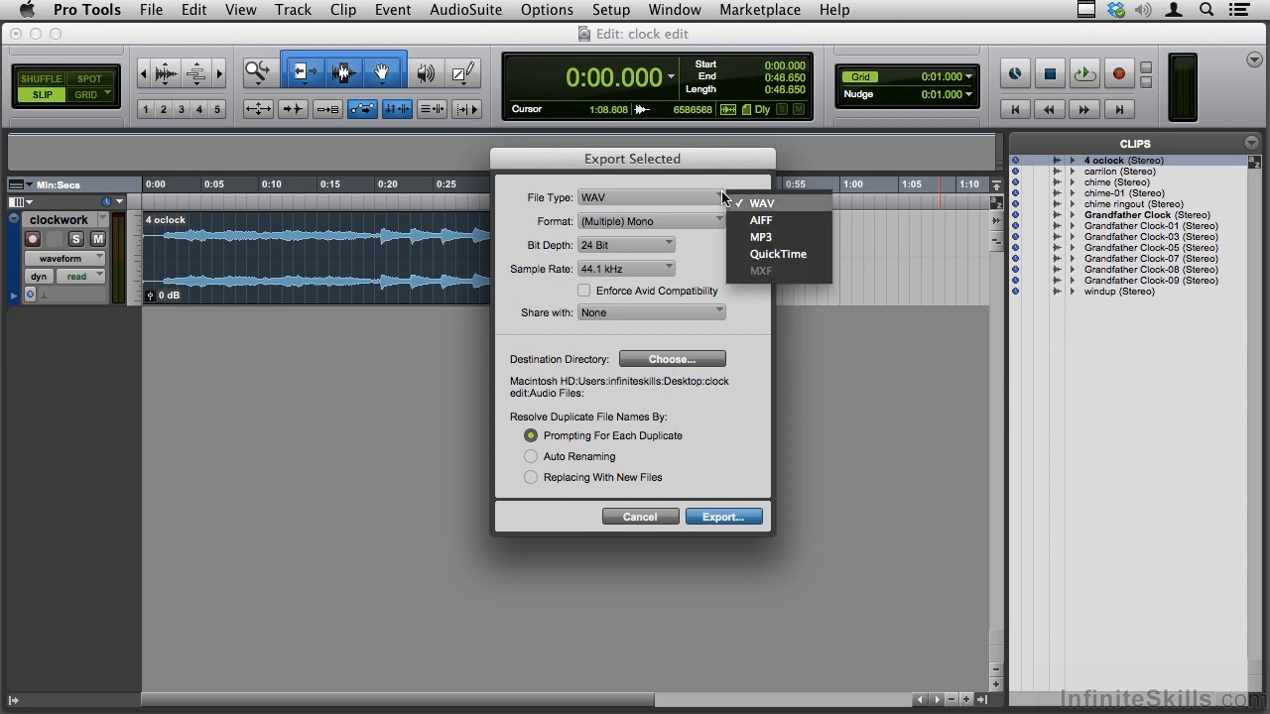
click(727, 201)
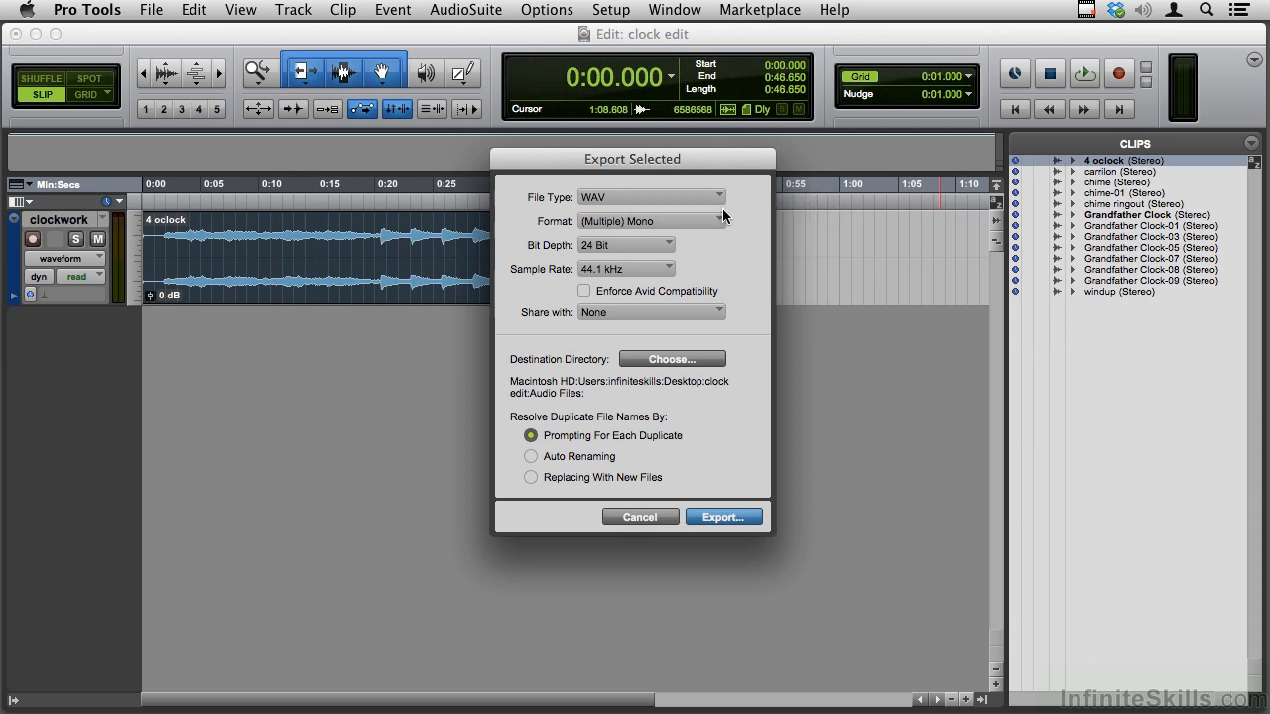
click(724, 221)
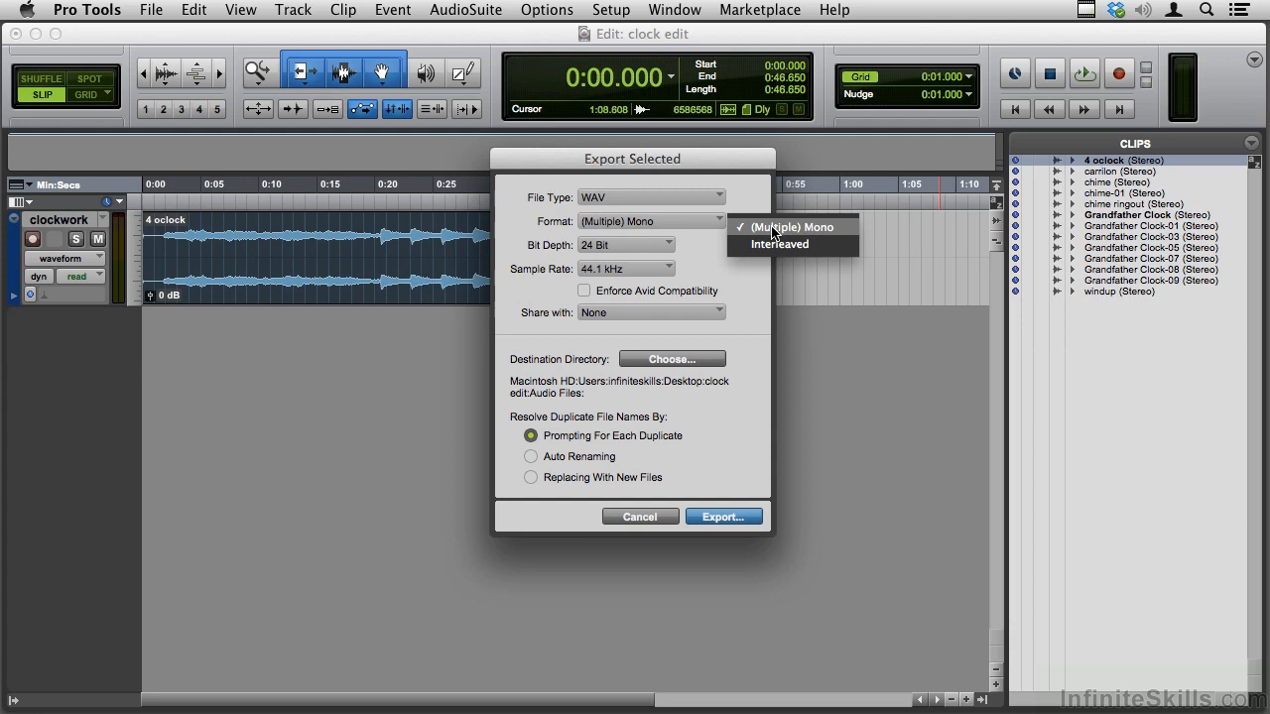
click(773, 232)
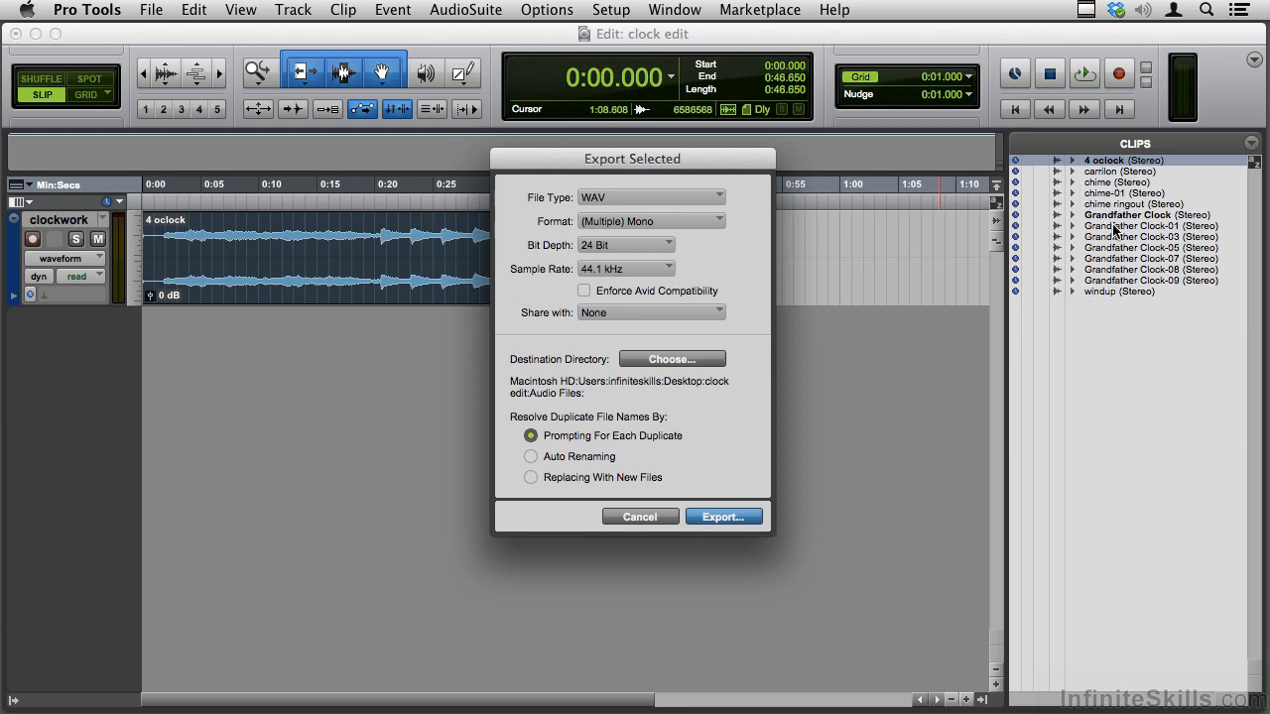
click(717, 225)
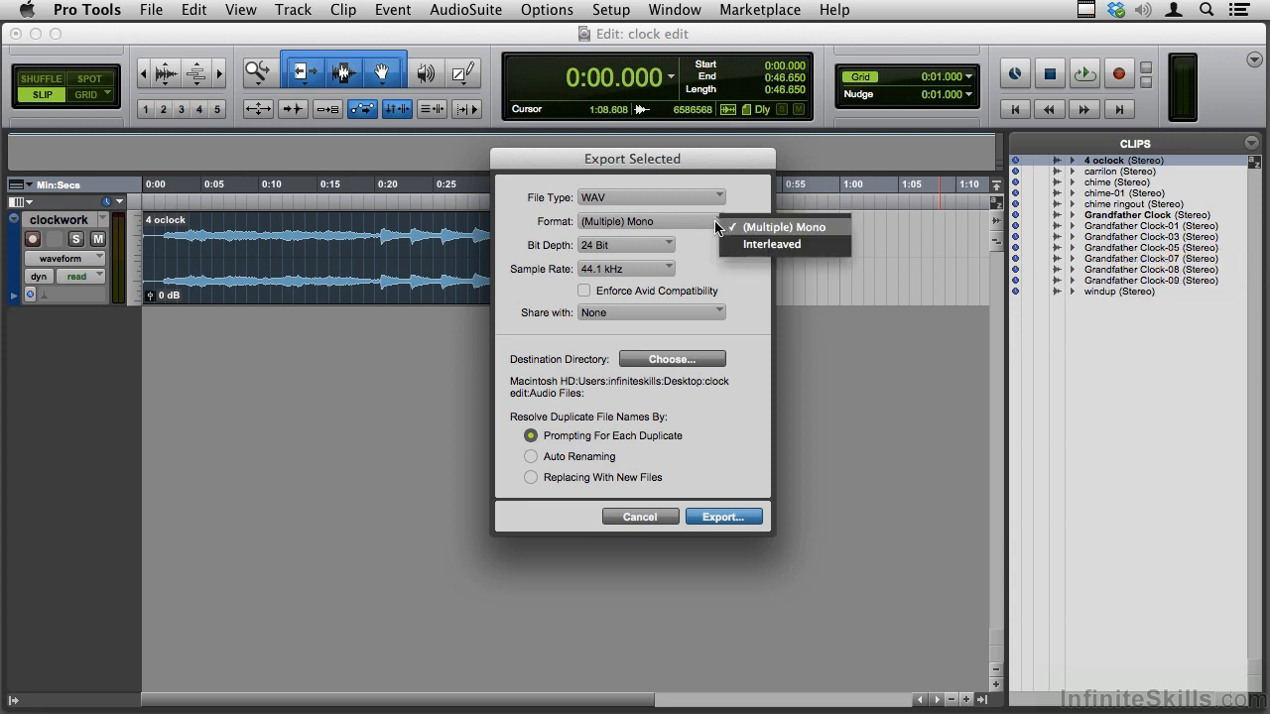
click(730, 248)
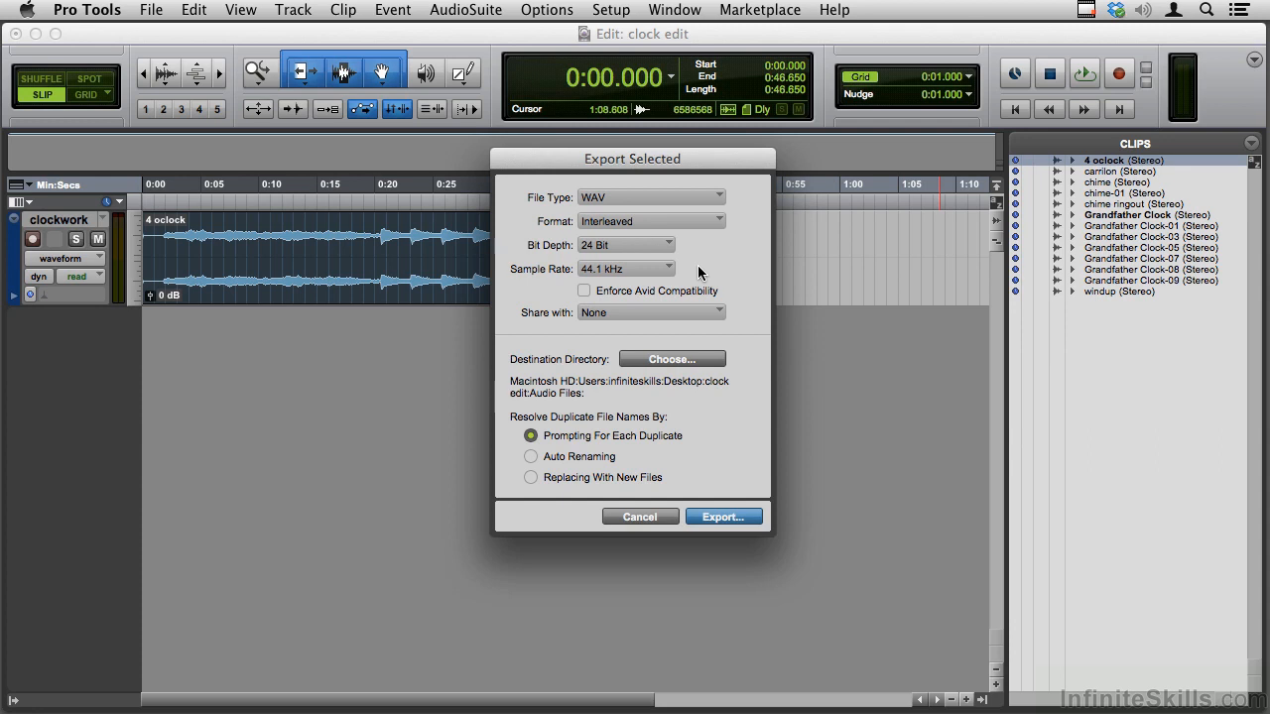
- Browse the destination folders for the clip export, and cancel the export
click(707, 359)
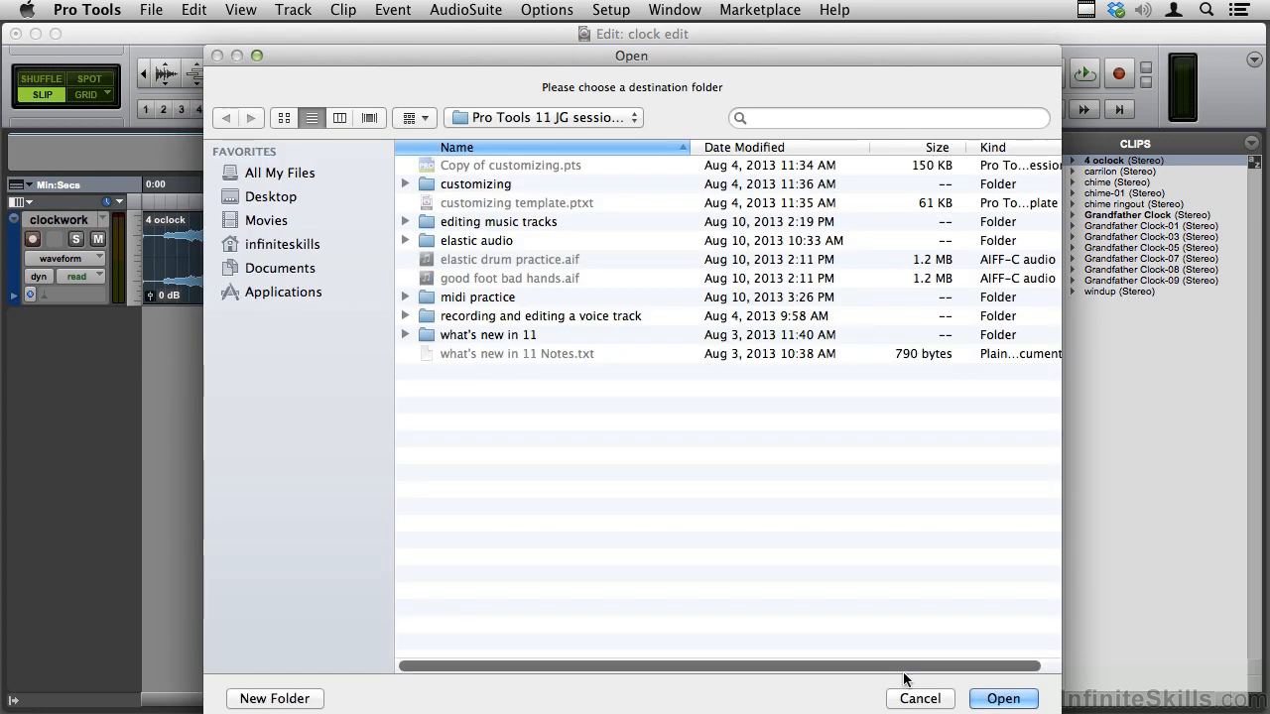
click(915, 700)
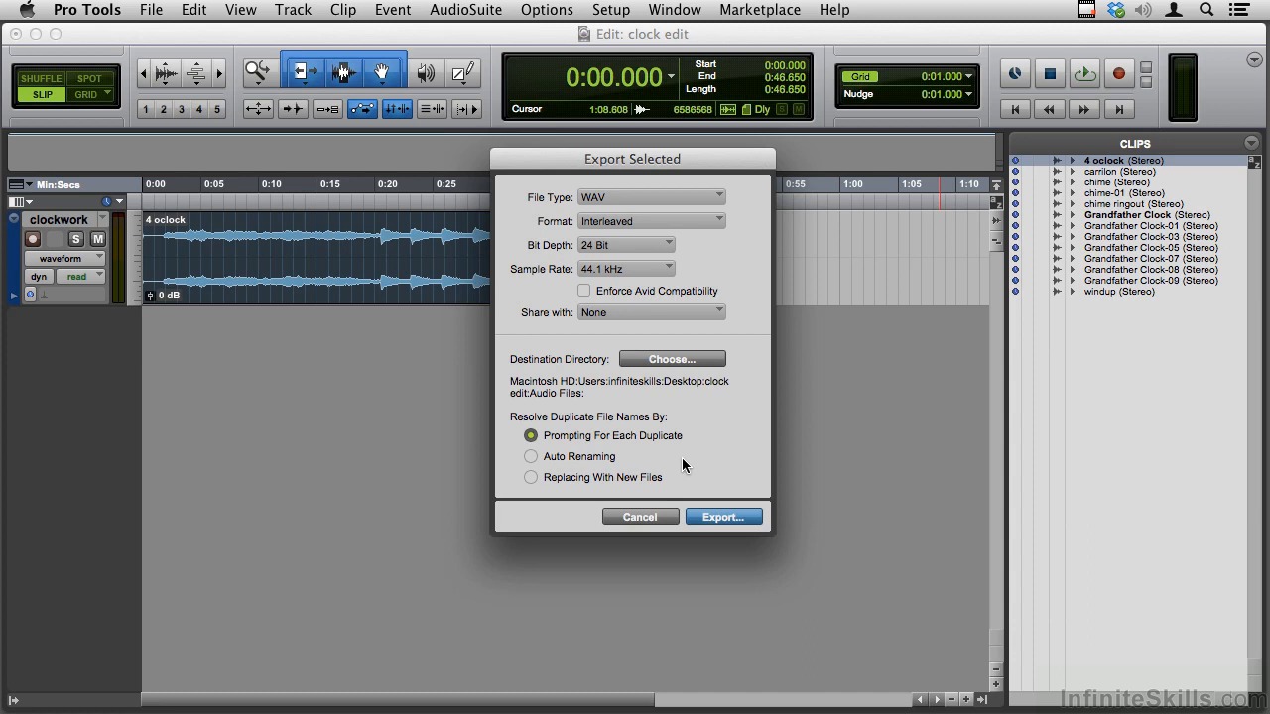
click(640, 517)
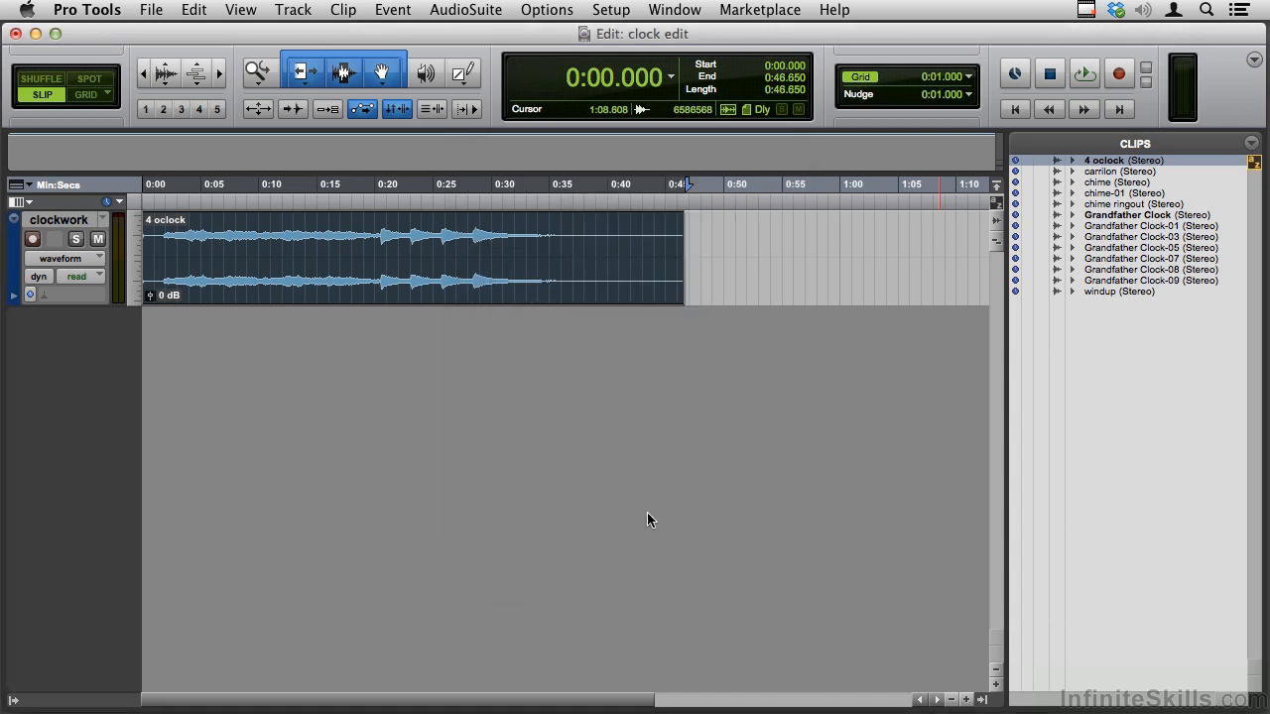
- Try to bounce the session to disk as an interleaved 24 Bit, 48 kHz AIFF file named clock edit, sharing with None
click(150, 10)
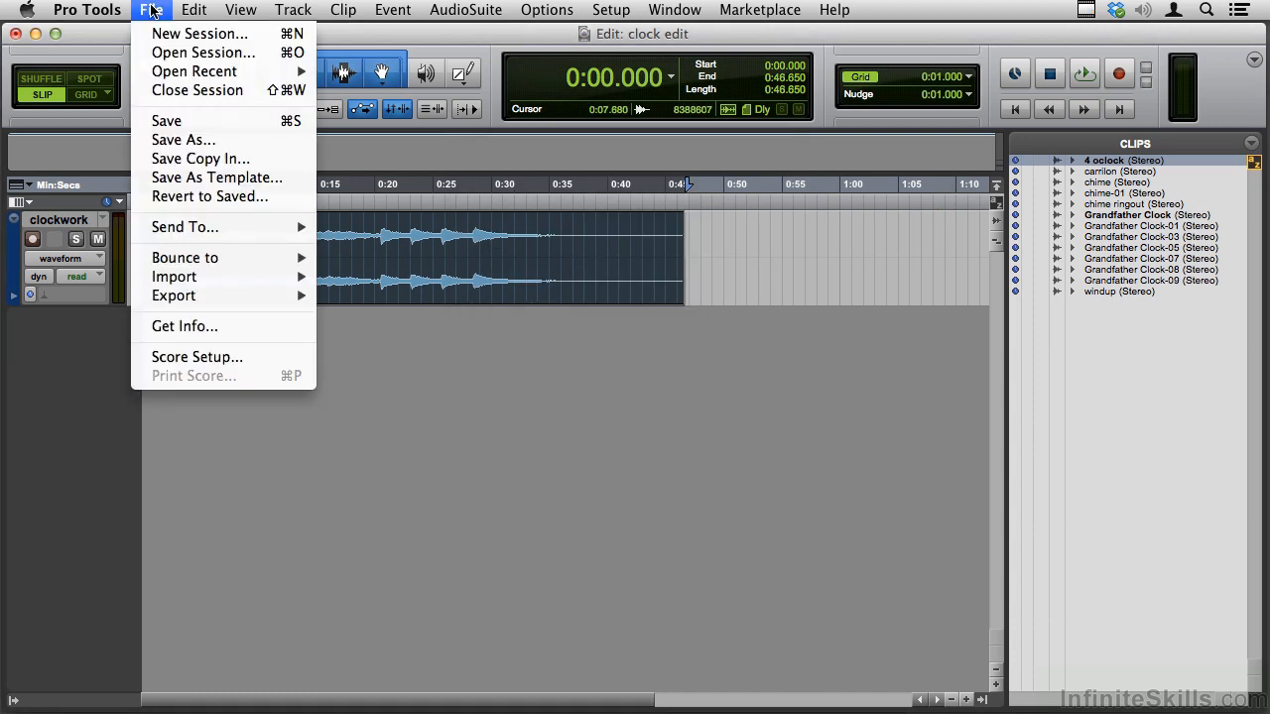
mouse_move(205, 260)
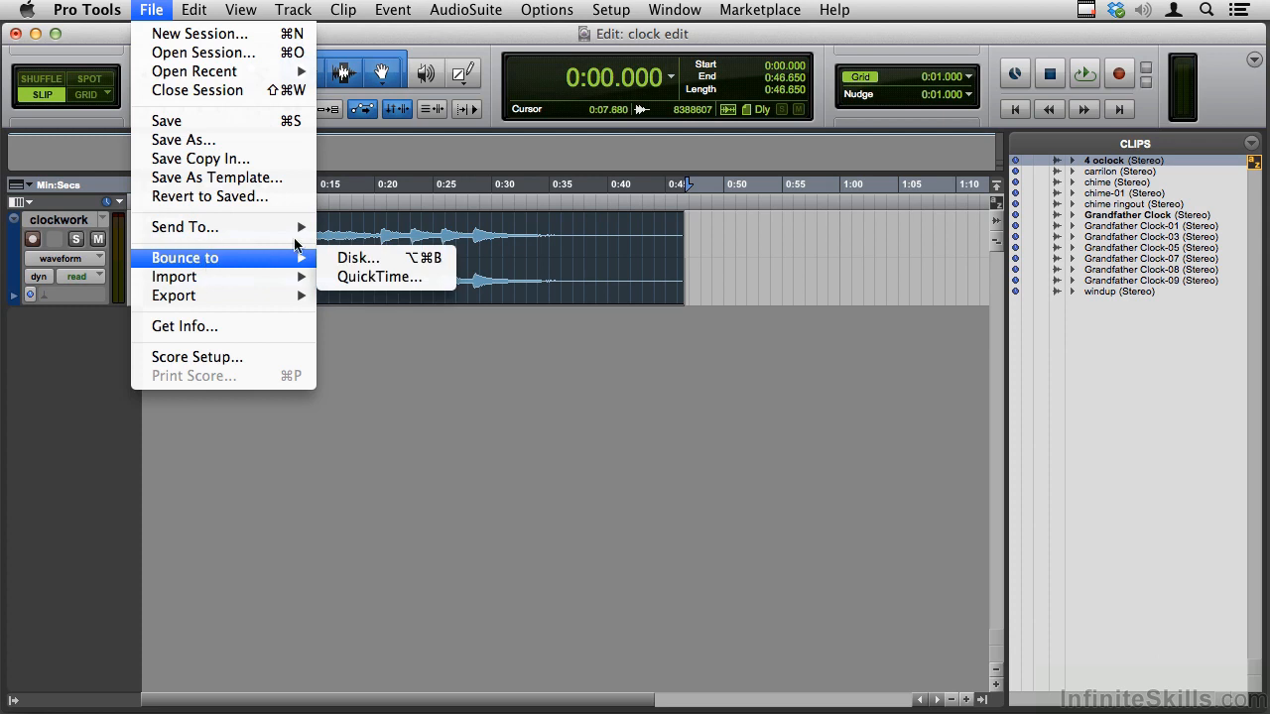
click(362, 260)
drag(599, 139, 831, 255)
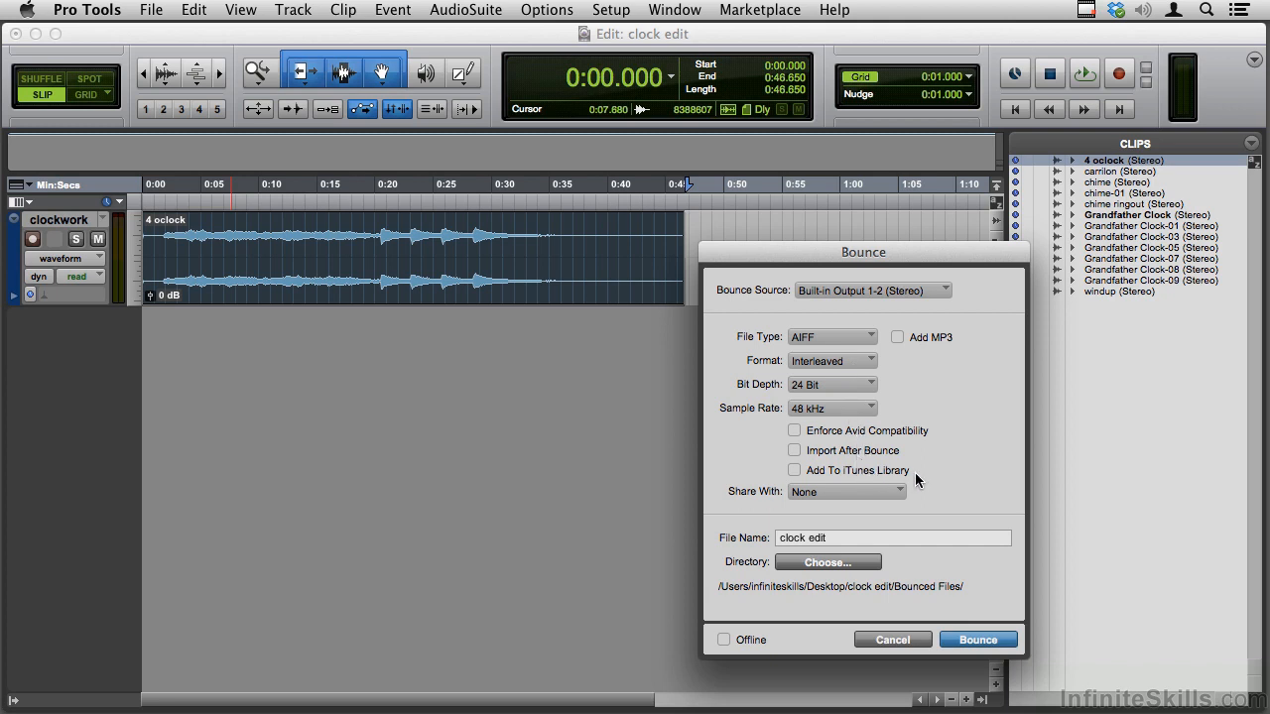
click(880, 491)
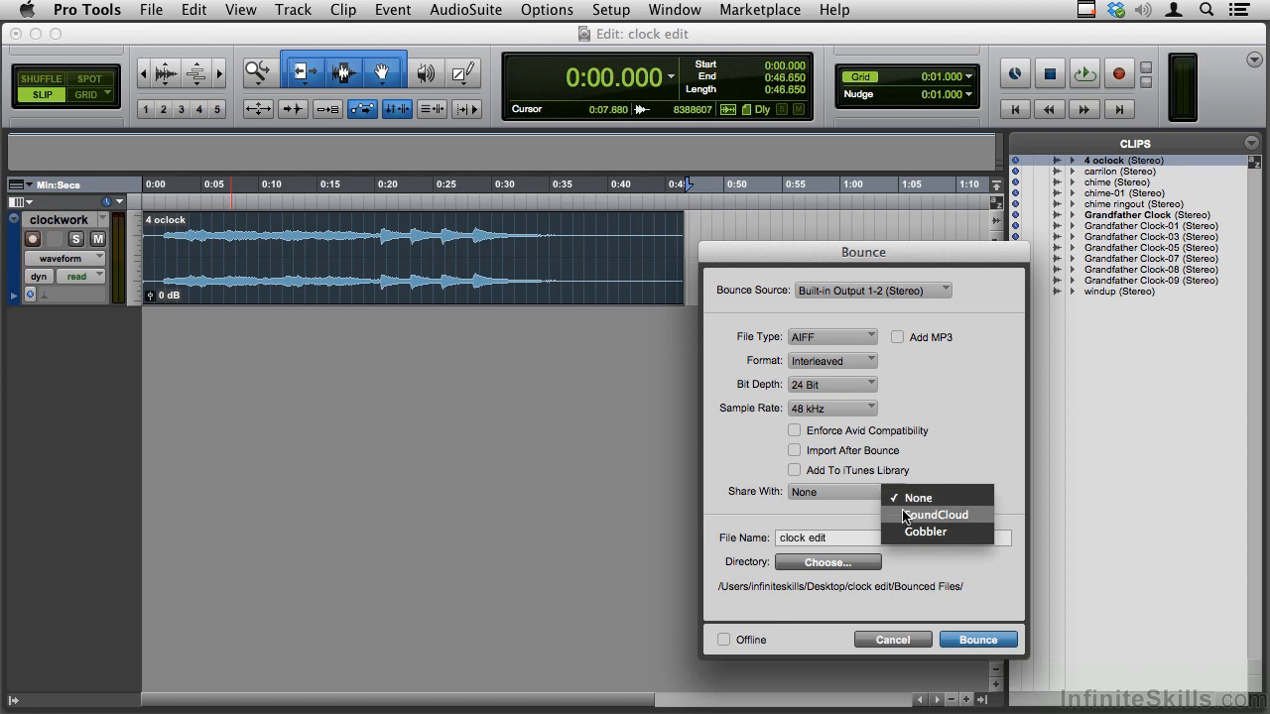
click(955, 460)
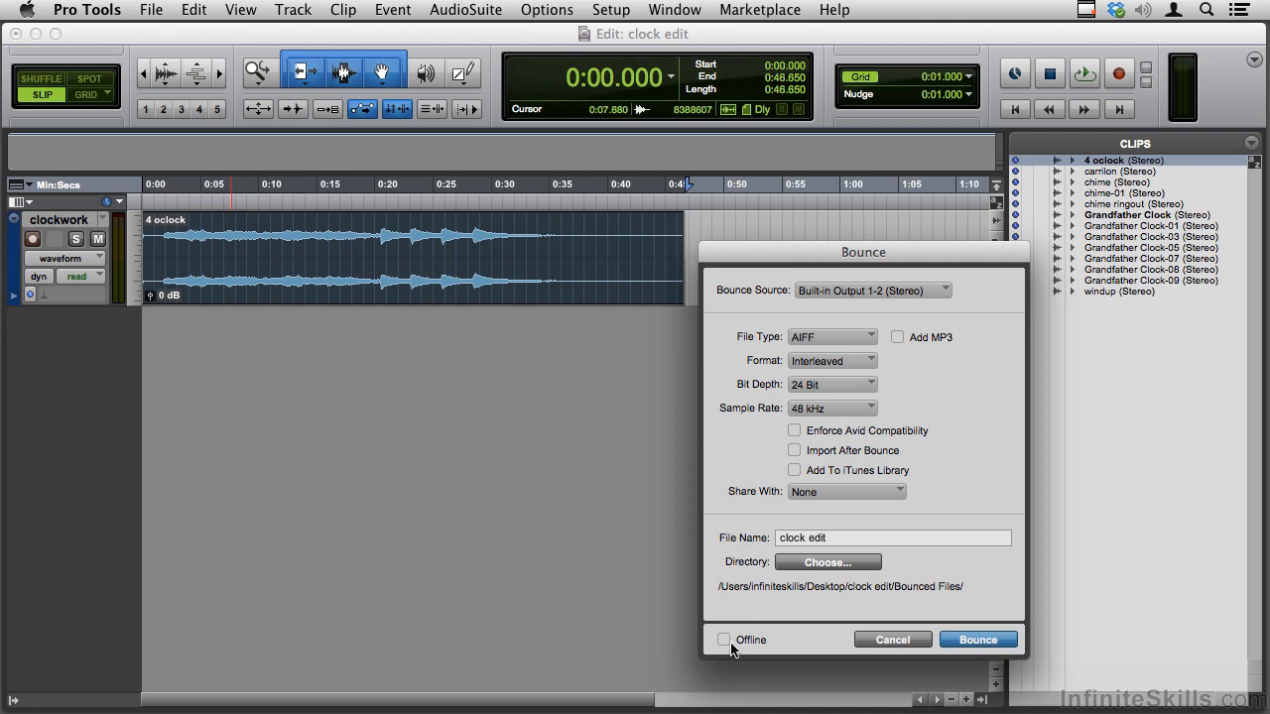
click(992, 643)
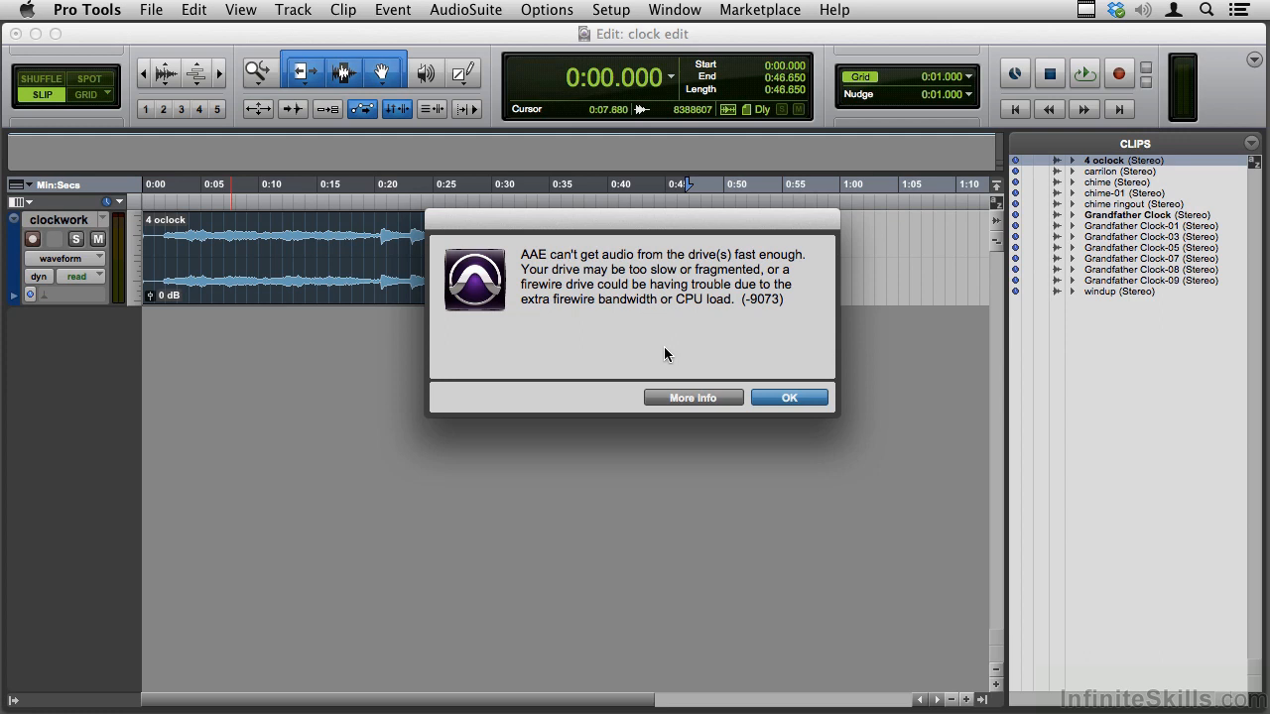
click(788, 398)
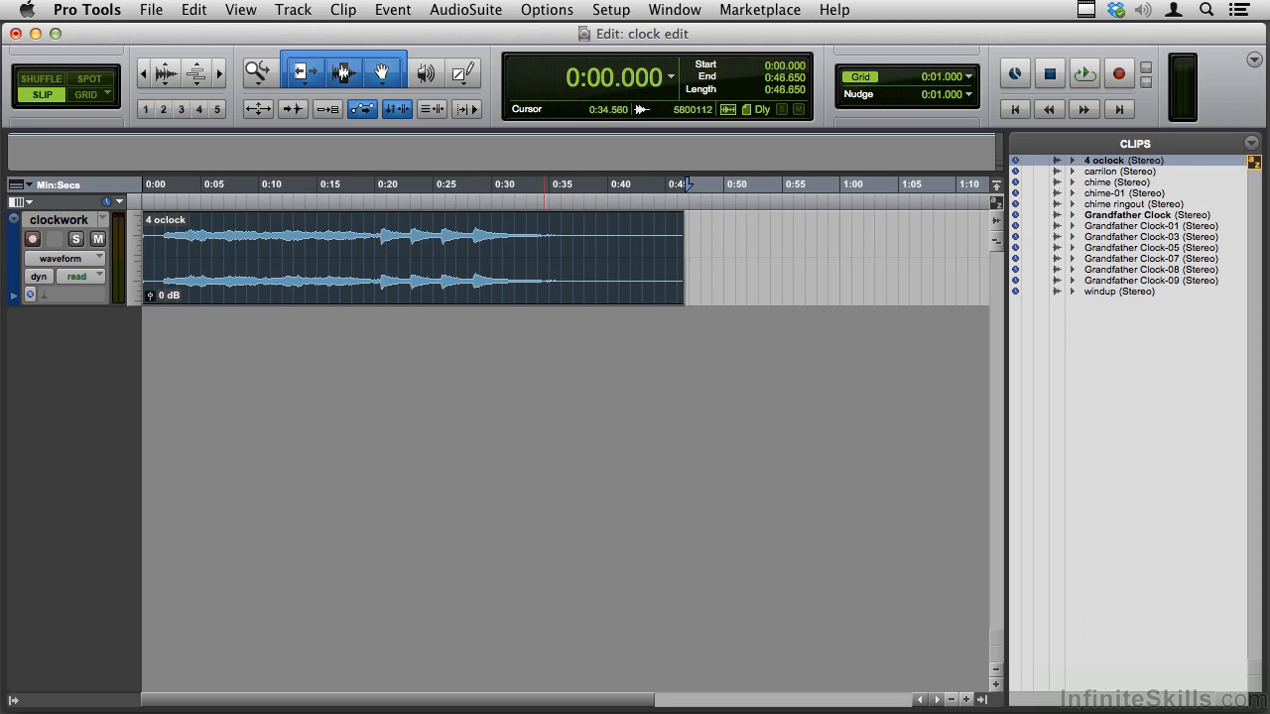
- Restart the real-time bounce to disk of clock edit with the same settings, and cancel it
click(165, 10)
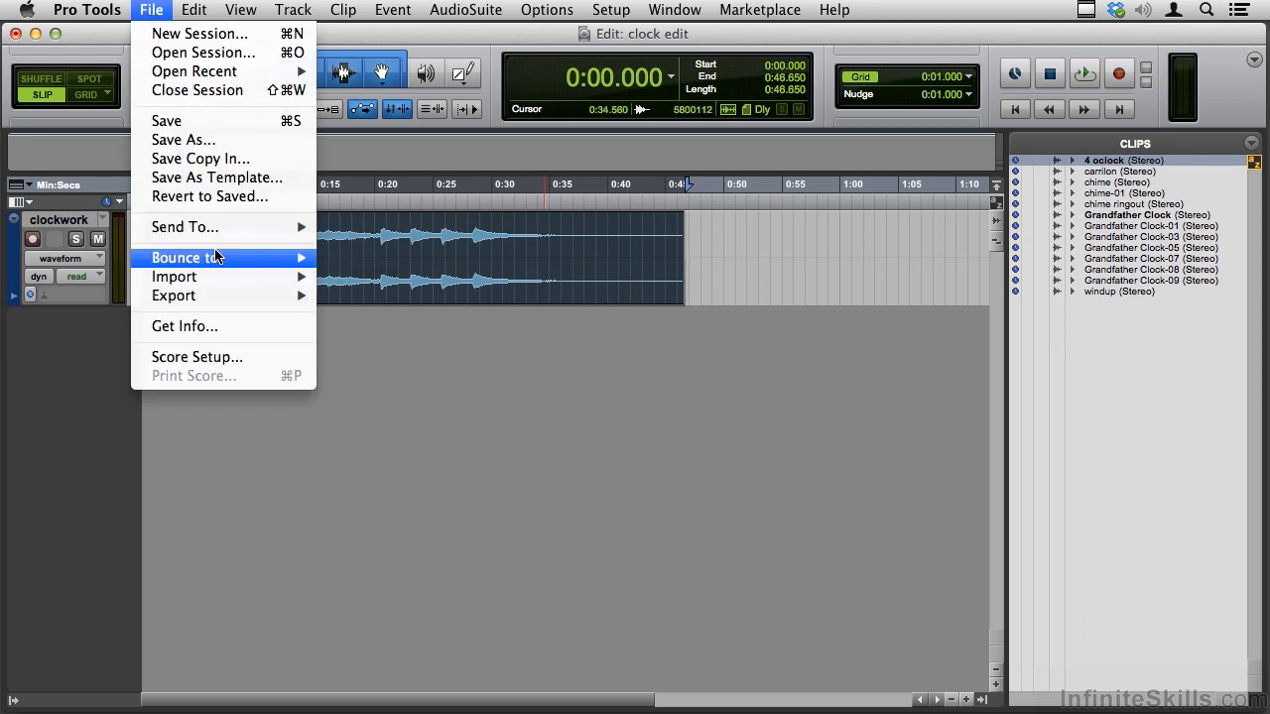
click(347, 258)
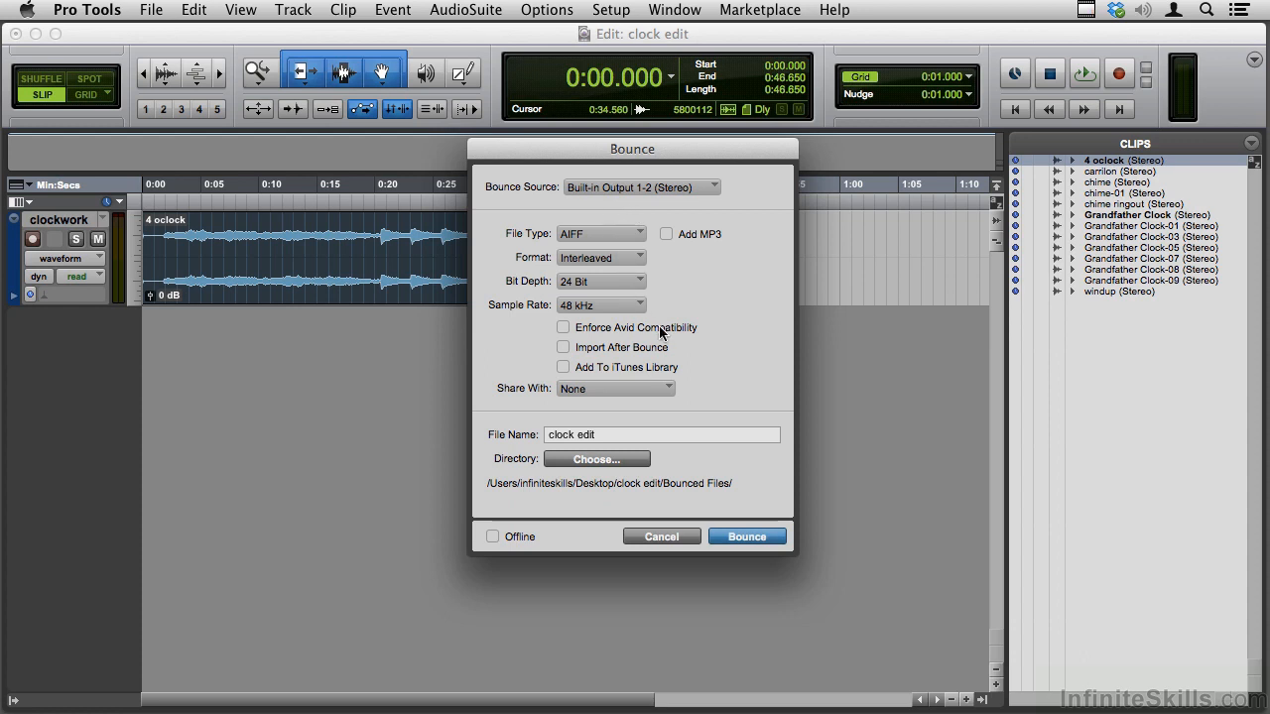
click(739, 537)
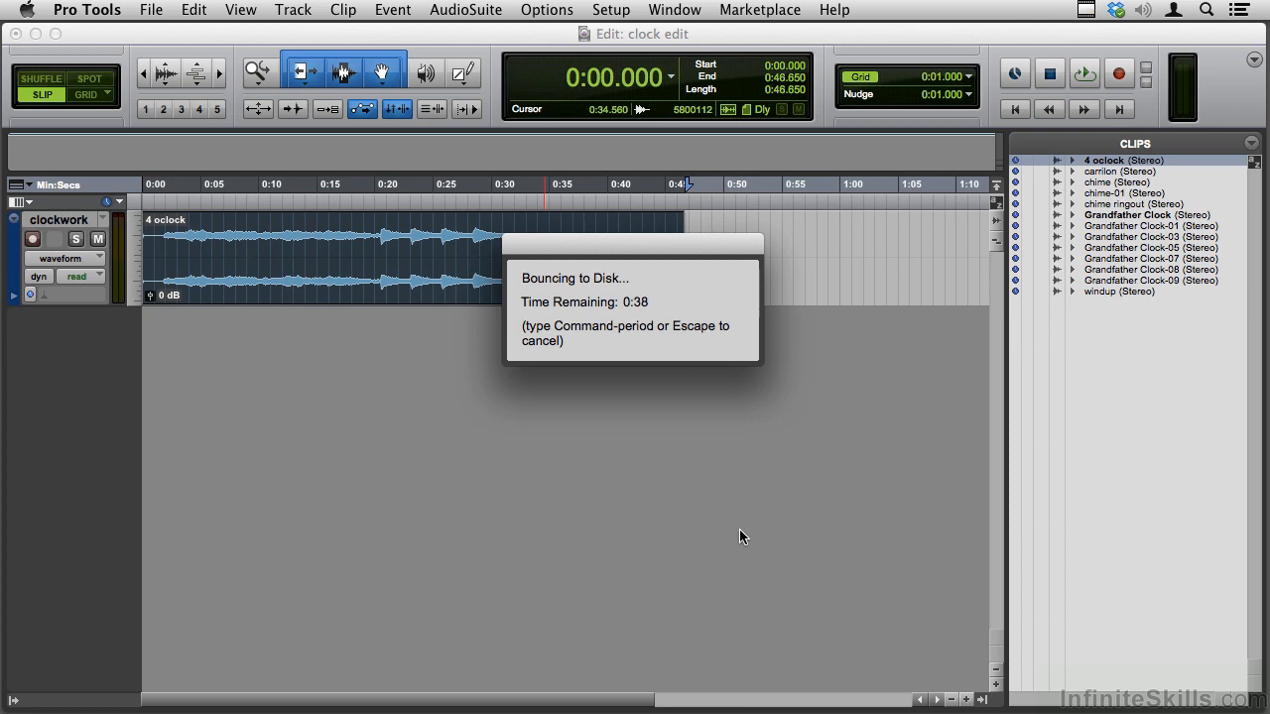
key(Escape)
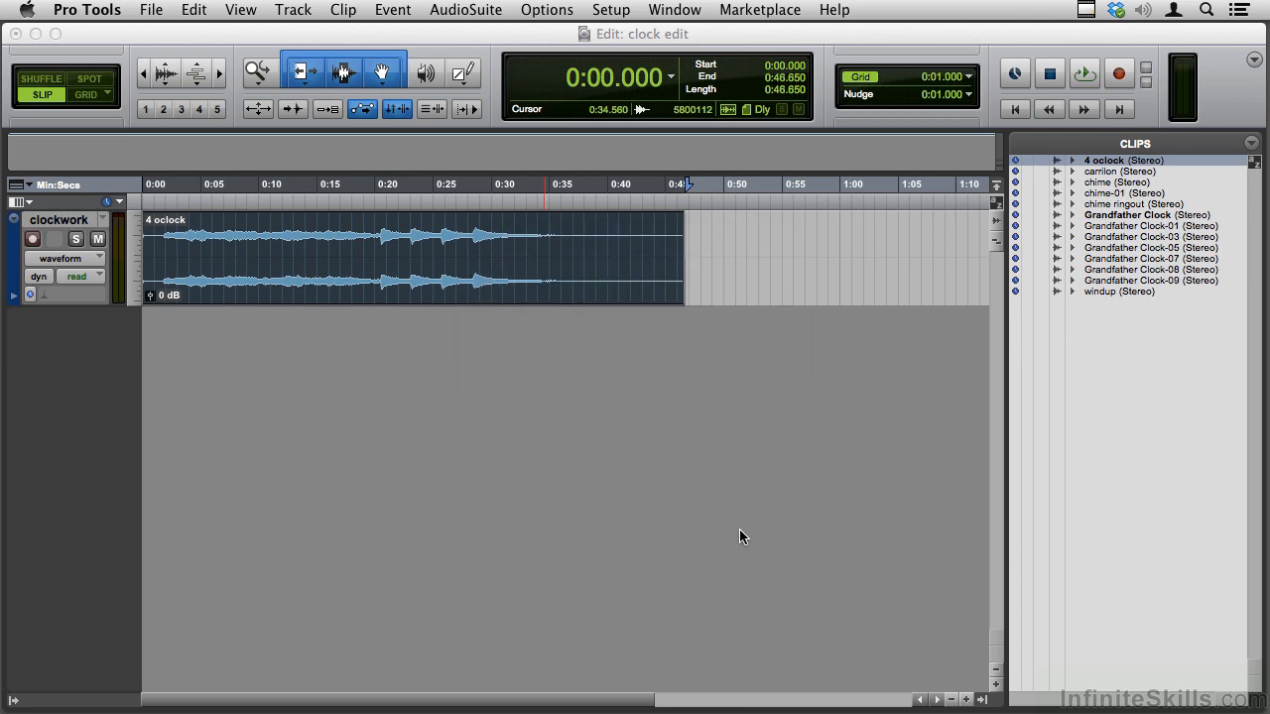